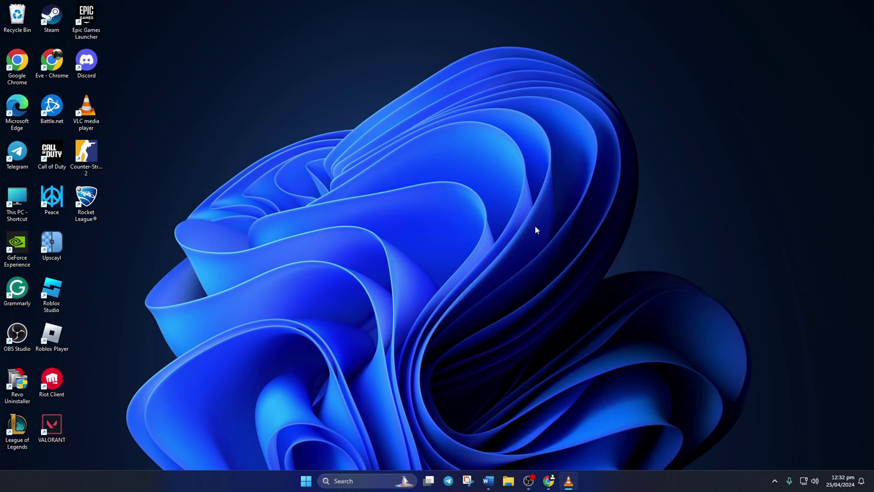
Download the English DirectX End-User Runtime web installer, dxwebsetup.exe, from Microsoft's download page.
{"action": "left_click", "coordinate": [551, 481]}
{"action": "left_click", "coordinate": [204, 30]}
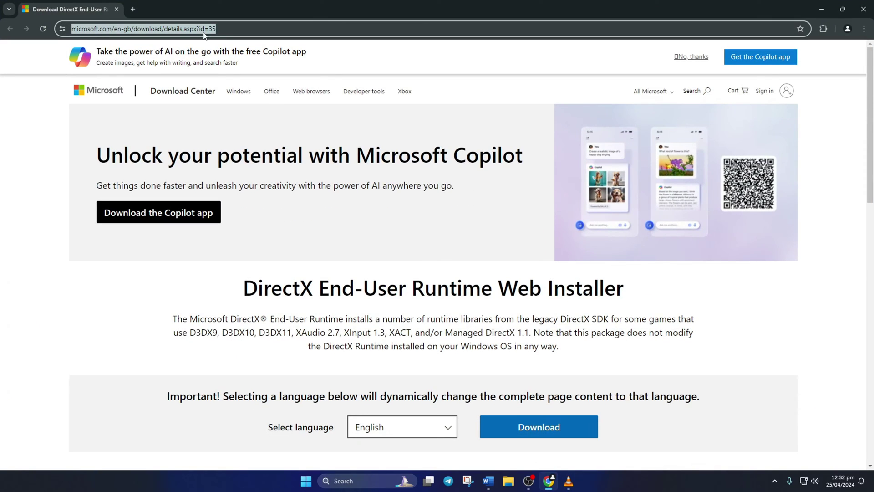
{"action": "left_click", "coordinate": [388, 274]}
{"action": "scroll", "coordinate": [388, 275], "scroll_direction": "down", "scroll_amount": 3}
{"action": "left_click", "coordinate": [410, 291]}
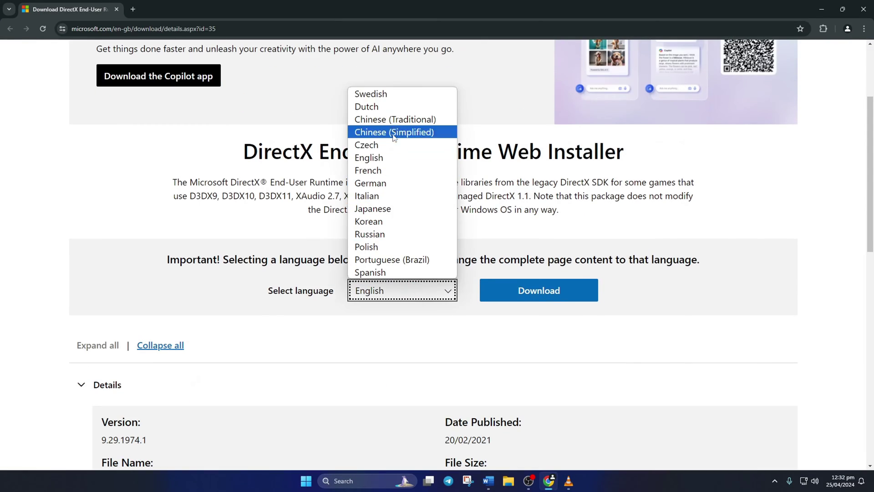
{"action": "left_click", "coordinate": [382, 157]}
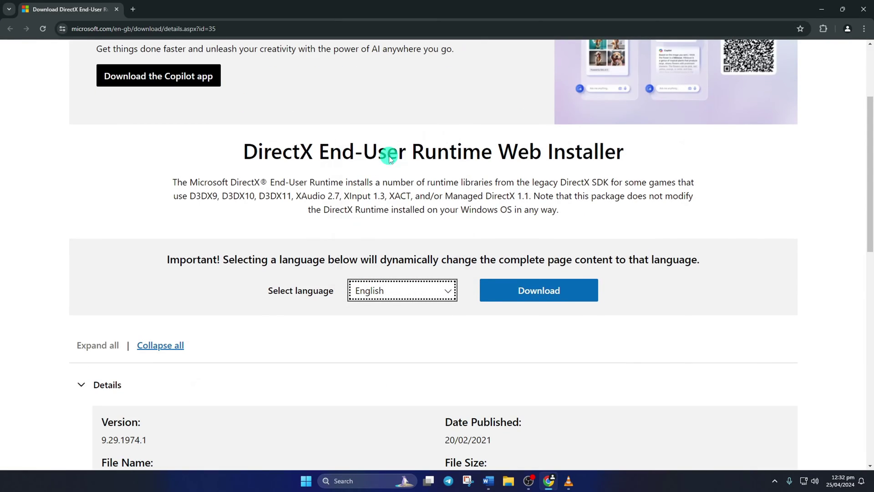
{"action": "left_click", "coordinate": [529, 288]}
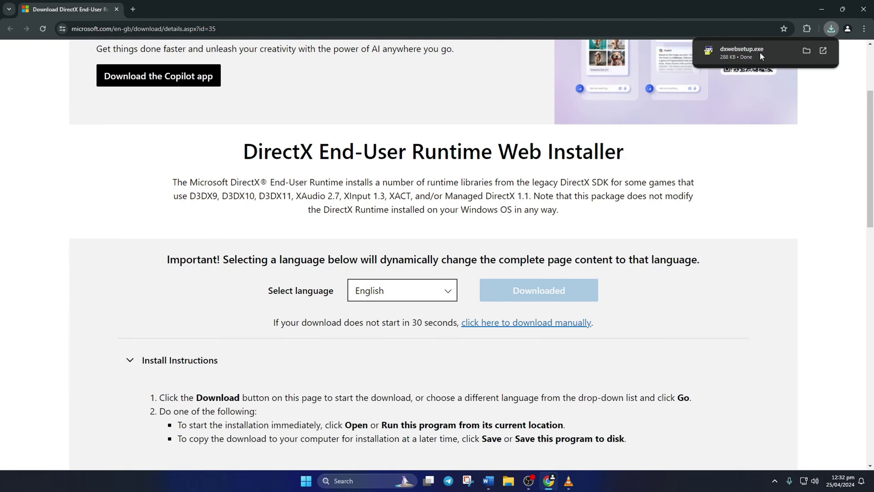
Run dxwebsetup.exe as administrator, accept the license, skip the Bing Bar, install, and close Chrome.
{"action": "left_click", "coordinate": [761, 52]}
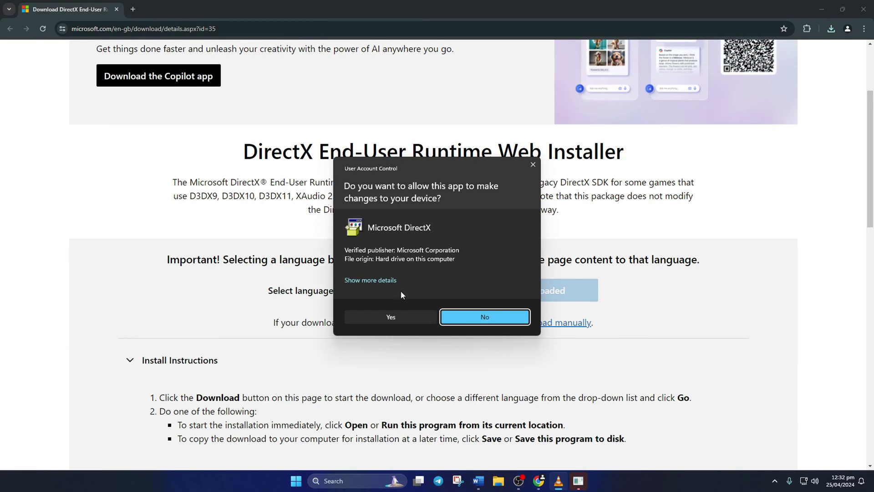
{"action": "left_click", "coordinate": [390, 317]}
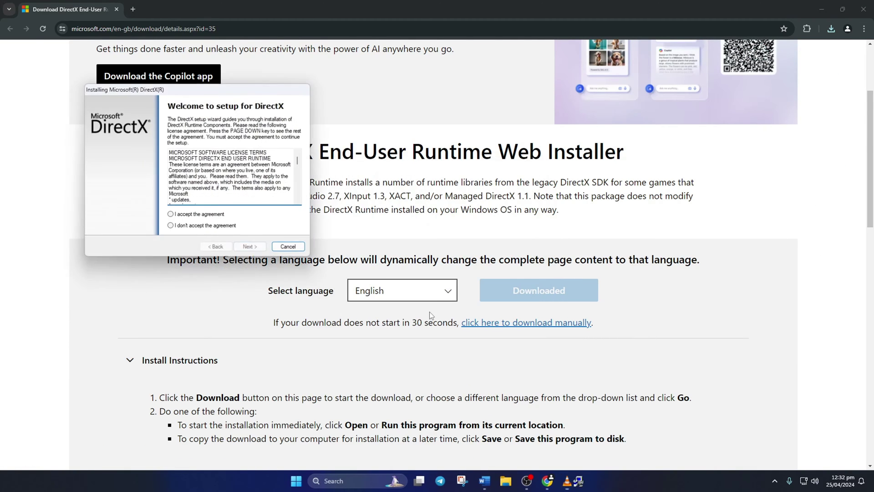
{"action": "left_click_drag", "start_coordinate": [211, 87], "coordinate": [490, 179]}
{"action": "left_click", "coordinate": [485, 297]}
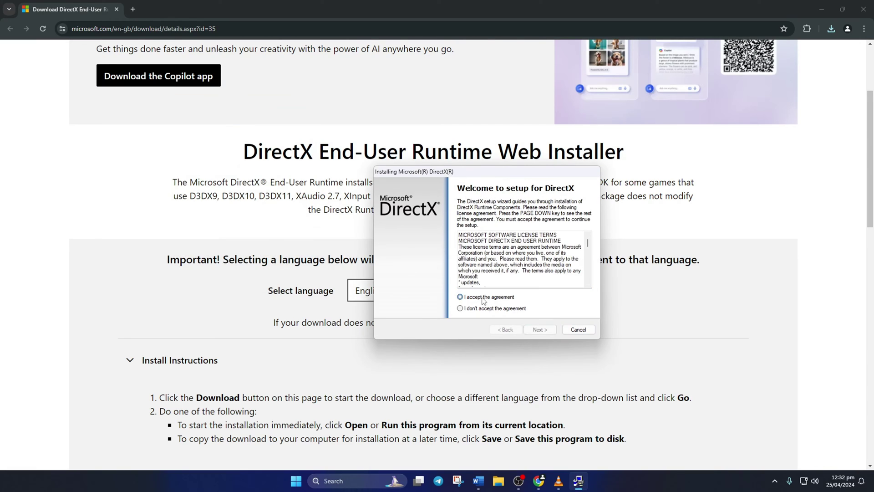
{"action": "left_click", "coordinate": [540, 329]}
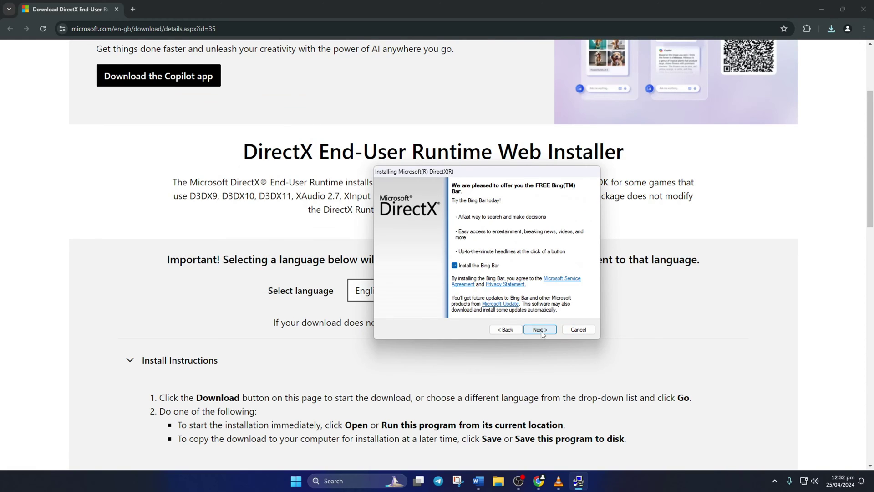
{"action": "left_click", "coordinate": [454, 266]}
{"action": "left_click", "coordinate": [538, 329]}
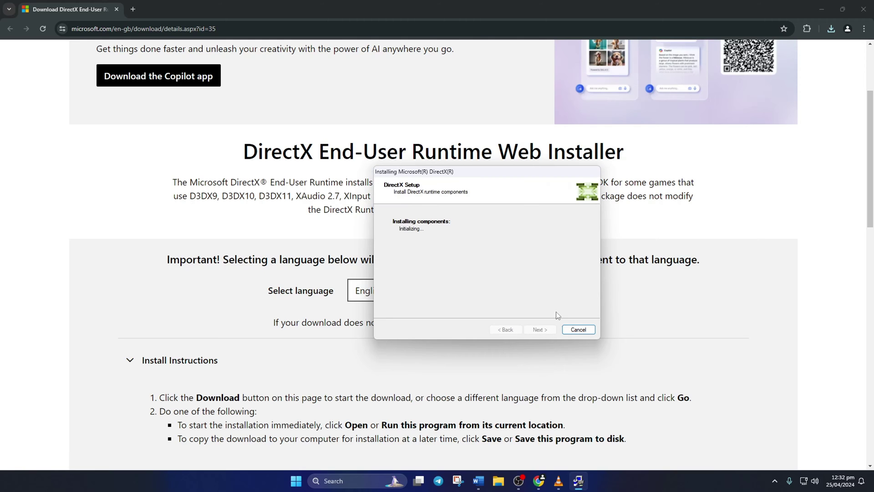
{"action": "left_click", "coordinate": [864, 9]}
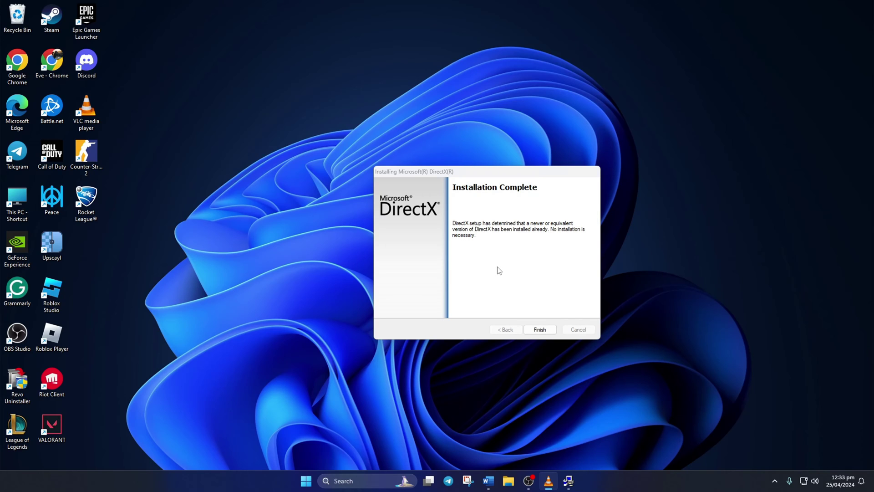
Finish DirectX setup, then restart the PC from the Start menu's power options.
{"action": "left_click", "coordinate": [543, 331]}
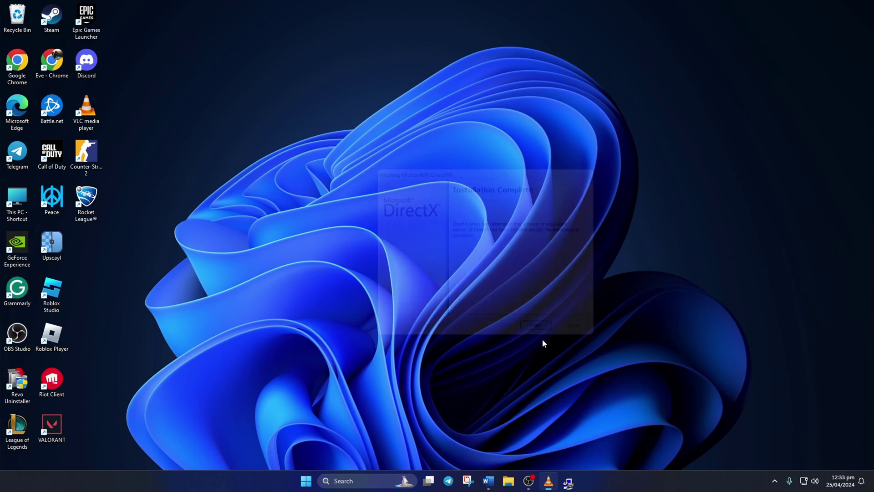
{"action": "left_click", "coordinate": [317, 482]}
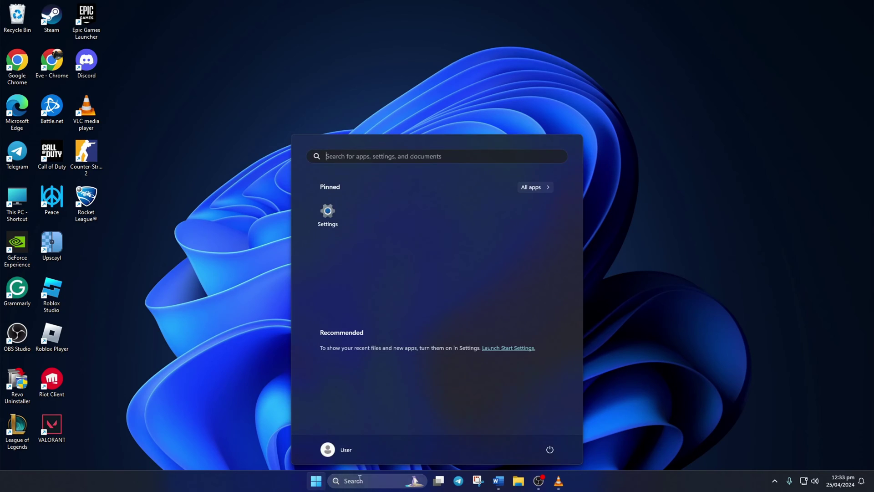
{"action": "left_click", "coordinate": [550, 449]}
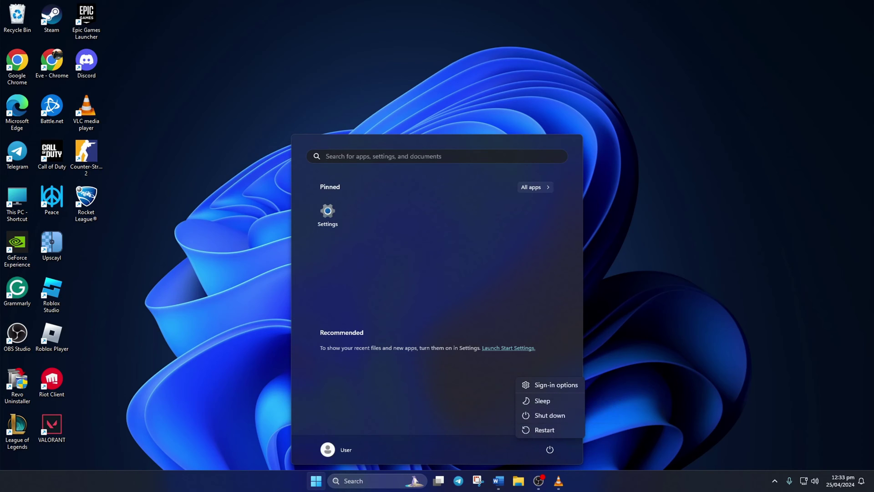
{"action": "key", "text": "Escape"}
{"action": "key", "text": "Escape"}
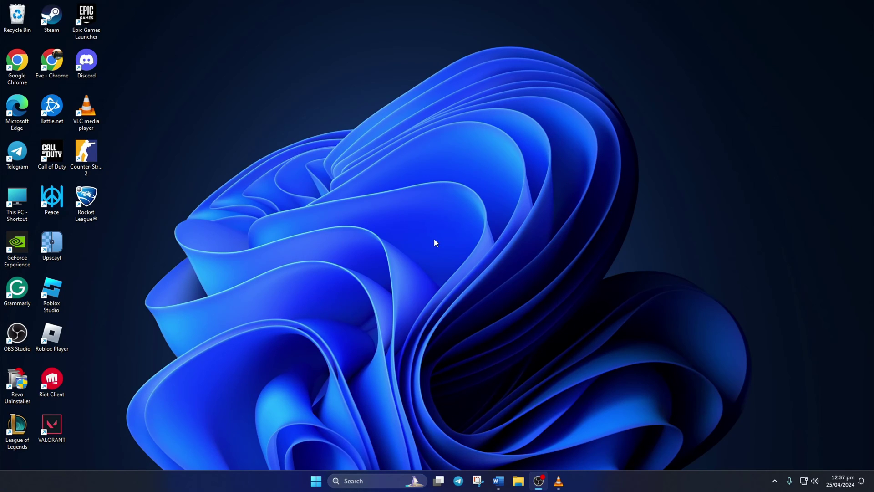
Launch Steam and open Counter-Strike 2's properties from the Library.
{"action": "double_click", "coordinate": [62, 28]}
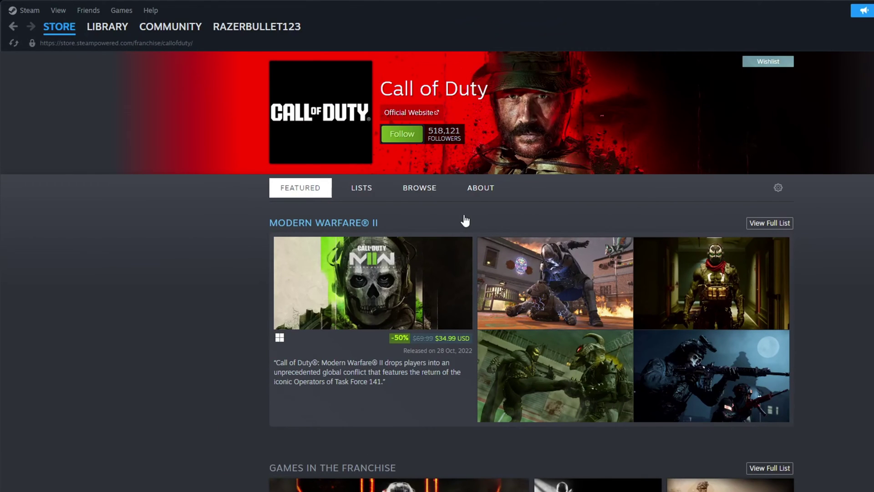
{"action": "left_click", "coordinate": [116, 28]}
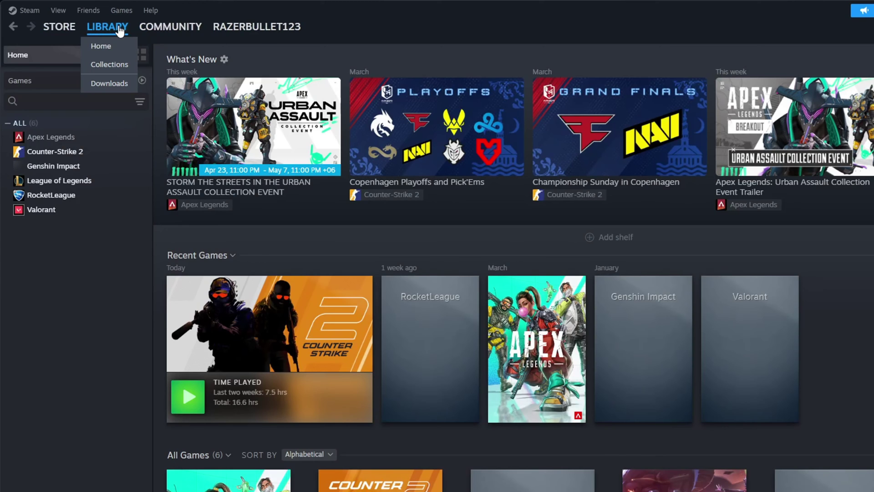
{"action": "right_click", "coordinate": [72, 154]}
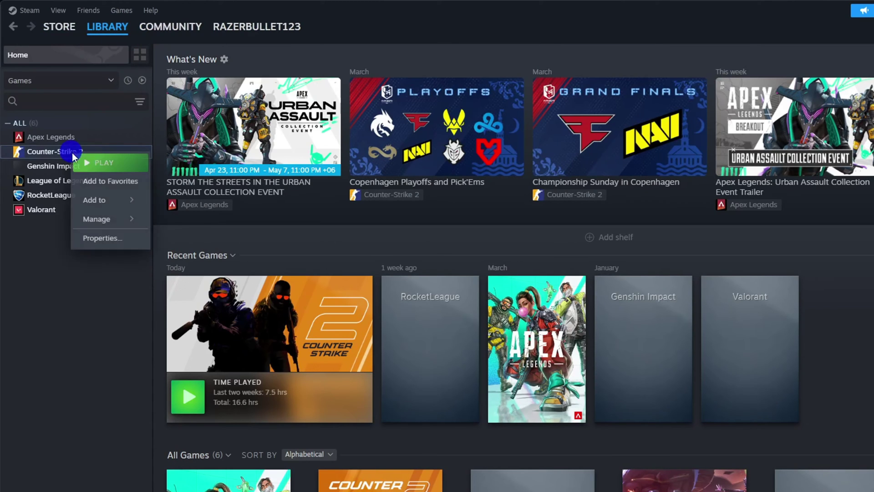
{"action": "left_click", "coordinate": [115, 238]}
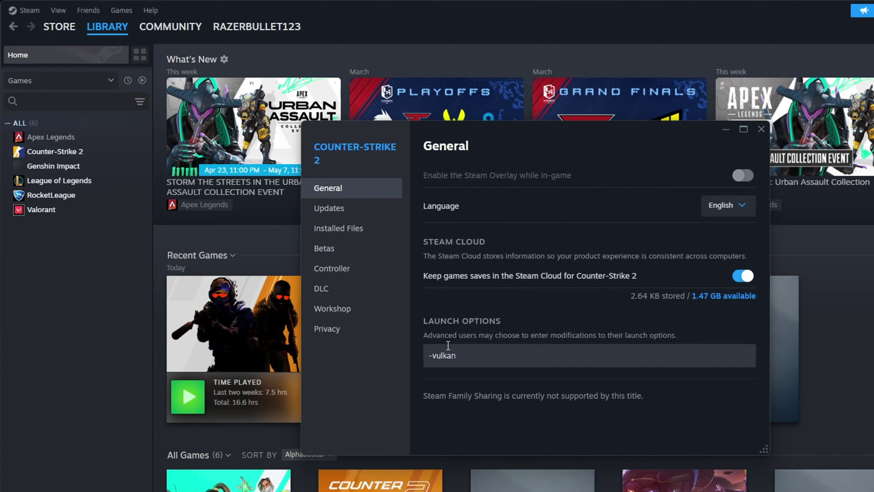
Replace the -vulkan launch option with -dx11 and close the properties window.
{"action": "left_click", "coordinate": [459, 356]}
{"action": "key", "text": "ctrl+a"}
{"action": "key", "text": "BackSpace"}
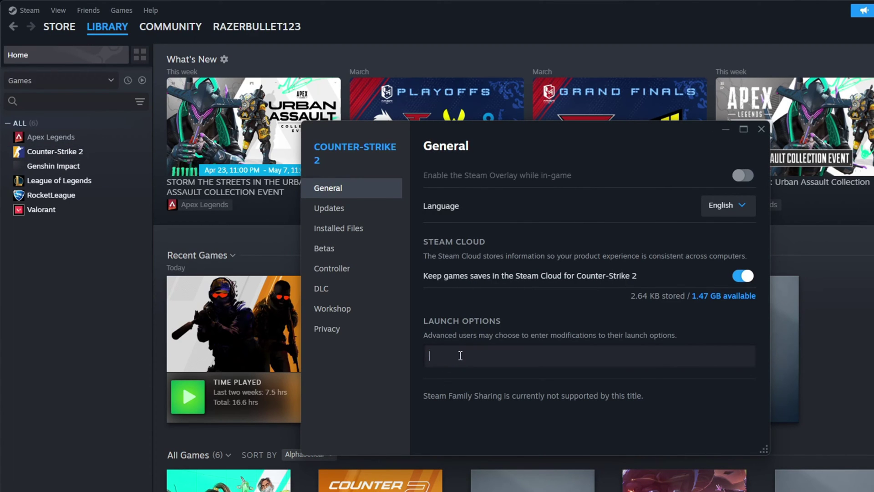
{"action": "type", "text": "-dx11"}
{"action": "left_click", "coordinate": [762, 129]}
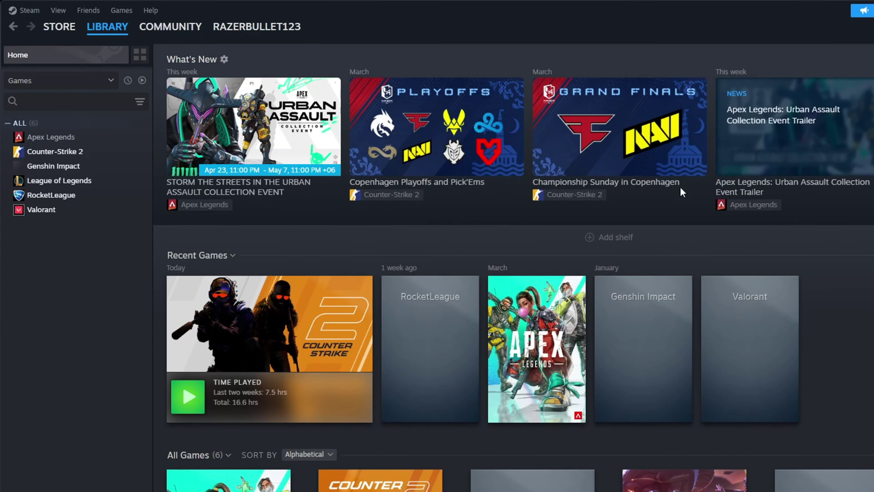
Bring up the Start menu with the Windows key.
{"action": "key", "text": "super"}
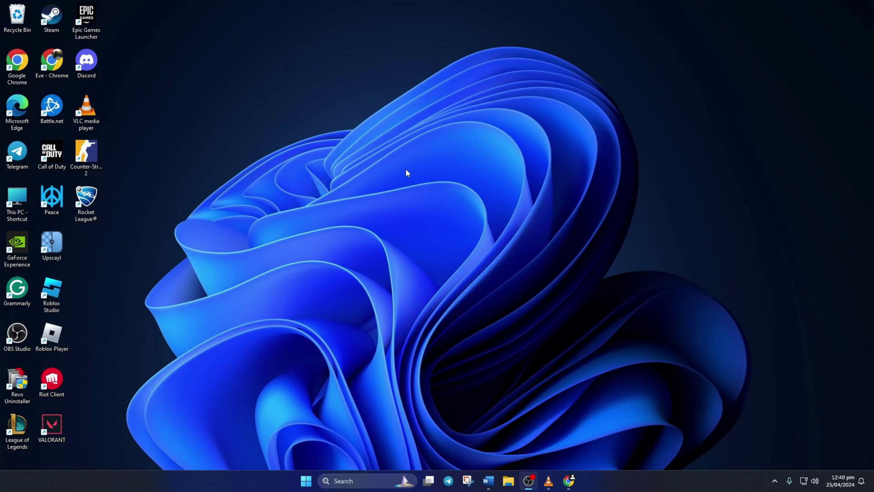
Open Settings and run Check for updates in Windows Update, which reports you're up to date.
{"action": "left_click", "coordinate": [306, 481]}
{"action": "left_click", "coordinate": [326, 214]}
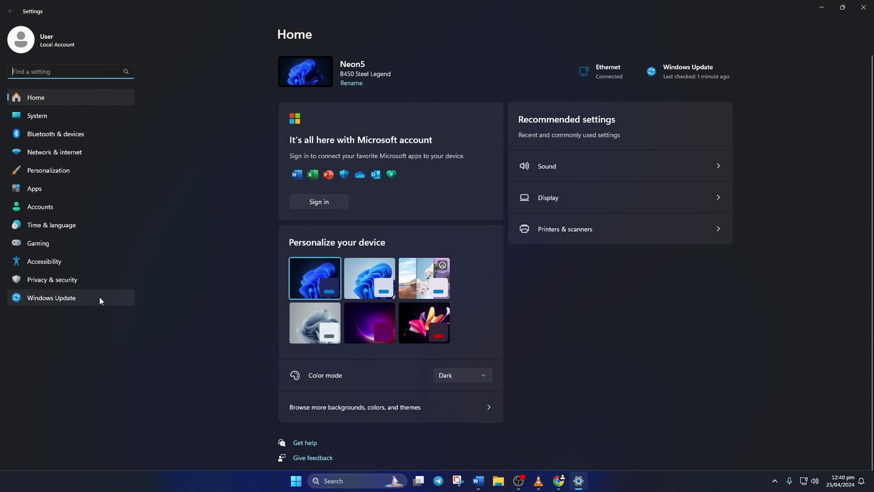
{"action": "left_click", "coordinate": [49, 300]}
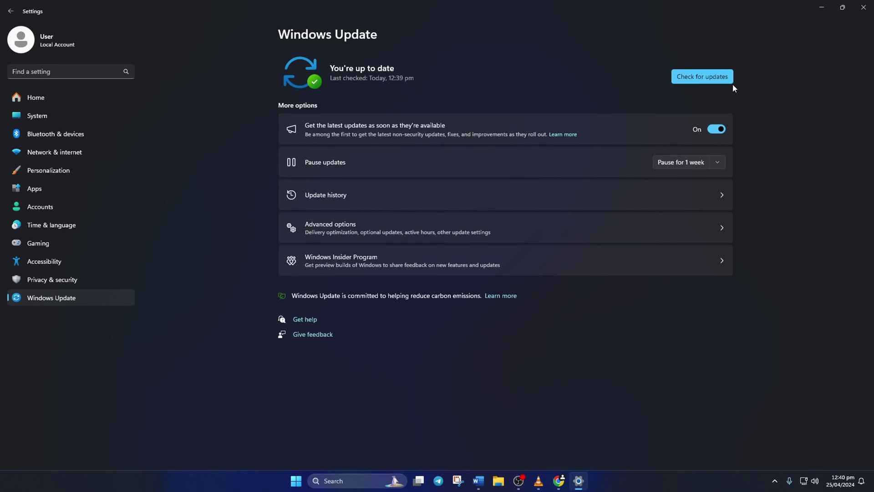
{"action": "left_click", "coordinate": [692, 77]}
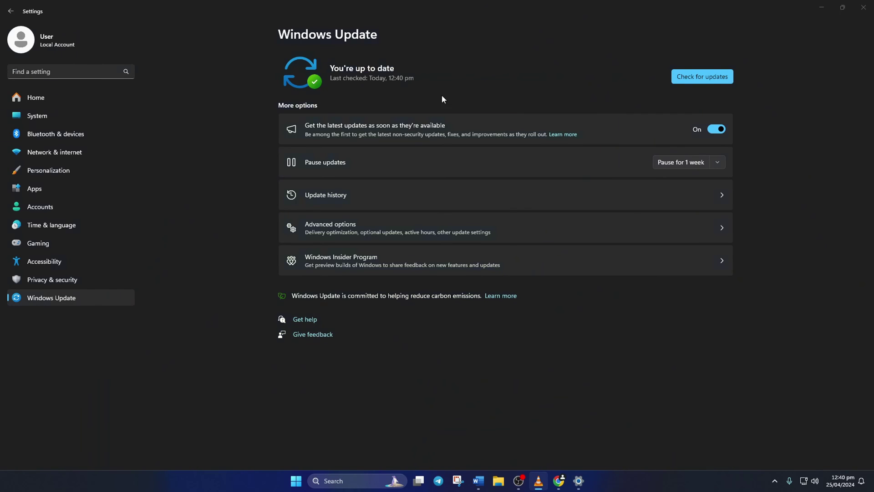
Search for 'device' and open Device Manager.
{"action": "left_click", "coordinate": [357, 481]}
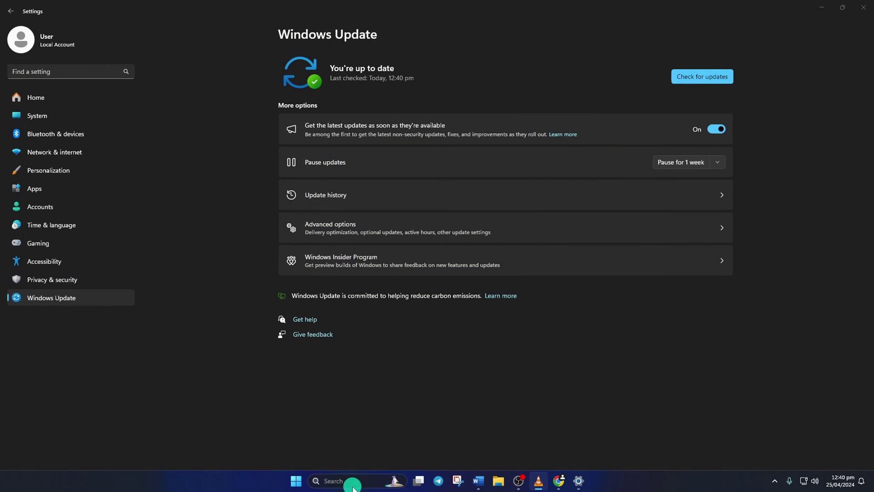
{"action": "type", "text": "device"}
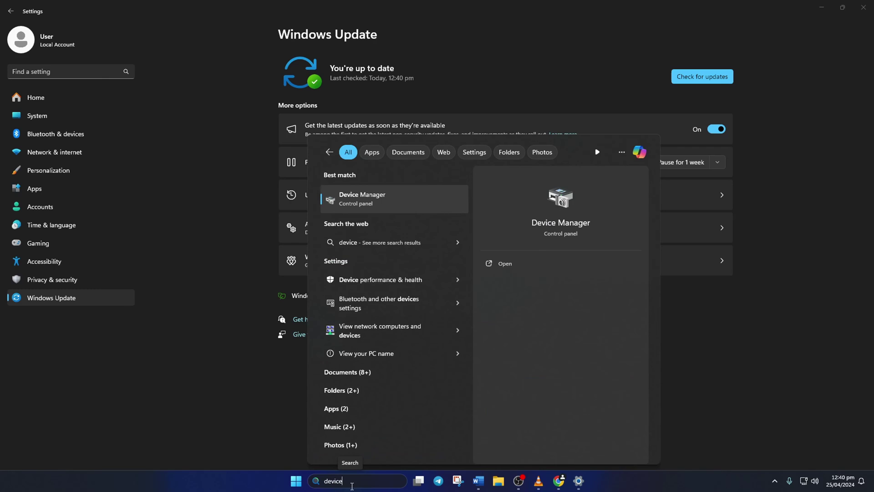
{"action": "left_click", "coordinate": [367, 202]}
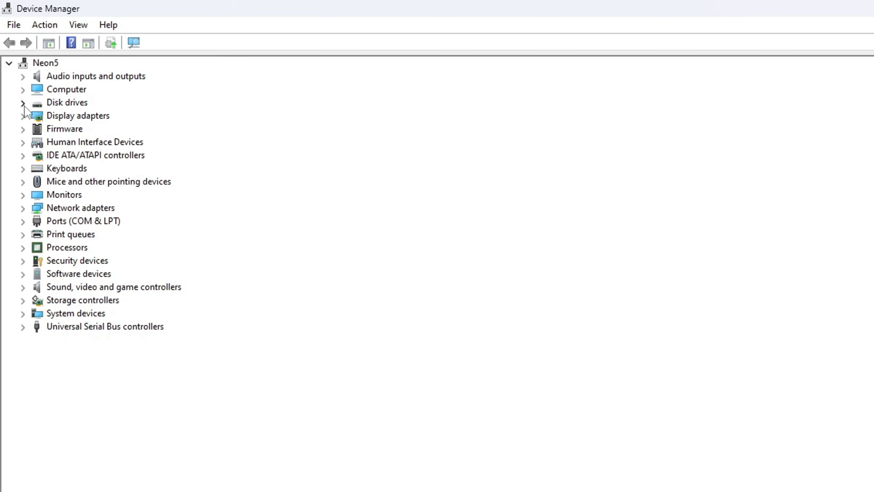
Update the NVIDIA GeForce GTX 1660 SUPER driver by searching automatically for drivers.
{"action": "left_click", "coordinate": [22, 117]}
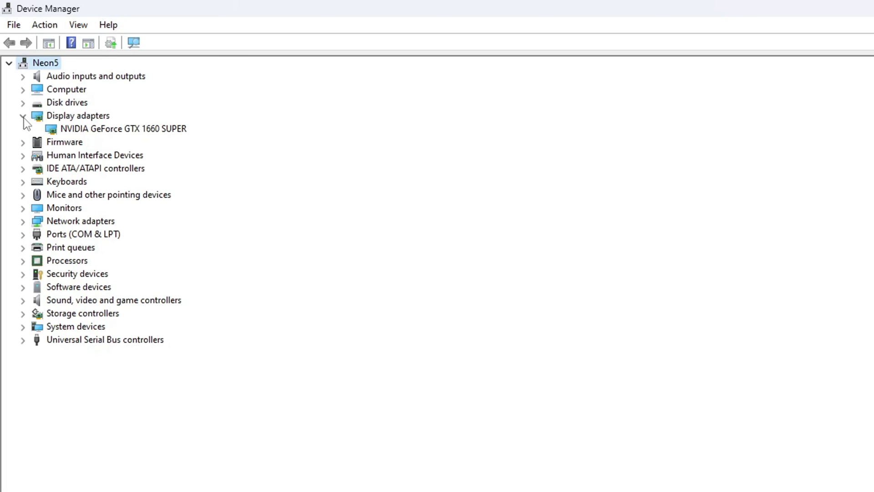
{"action": "right_click", "coordinate": [122, 129]}
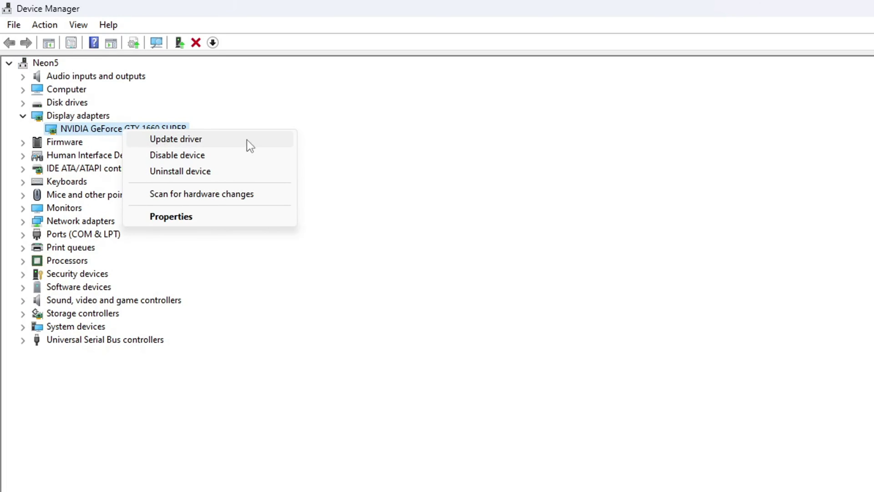
{"action": "left_click", "coordinate": [191, 139]}
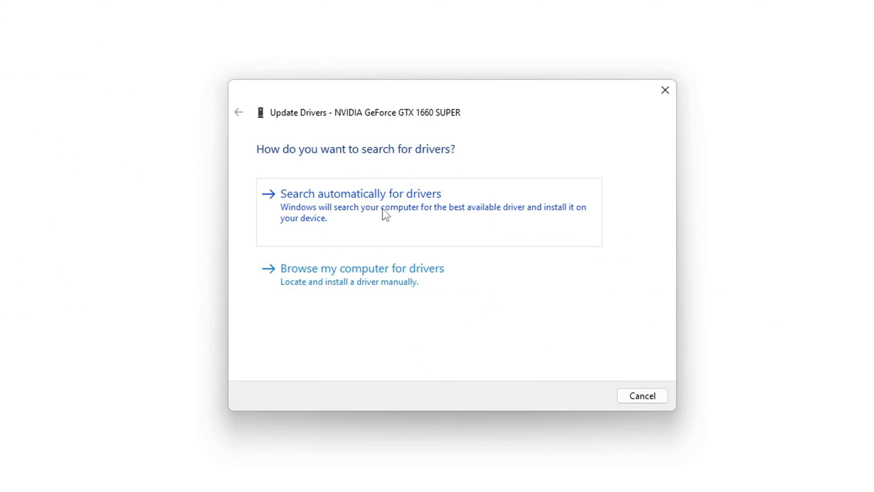
{"action": "left_click", "coordinate": [383, 209]}
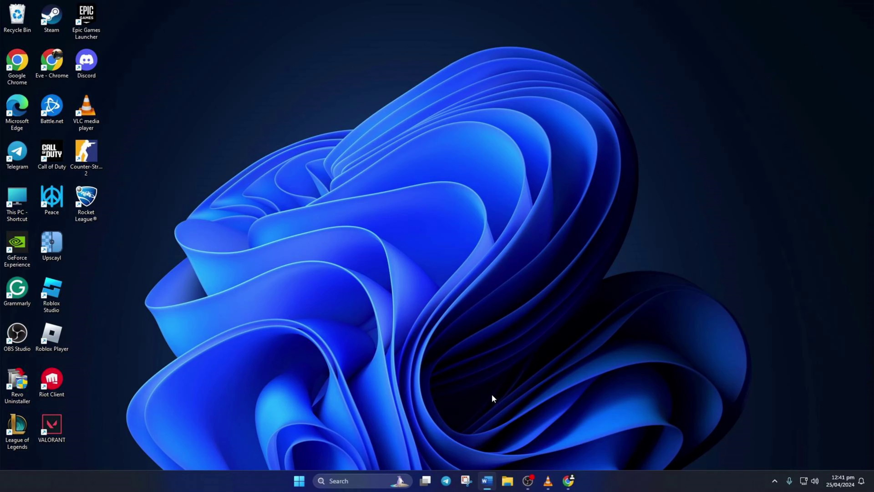
Review the Intel, AMD 3015e and GeForce Game Ready driver pages in Chrome, then restart from Start.
{"action": "left_click", "coordinate": [568, 481]}
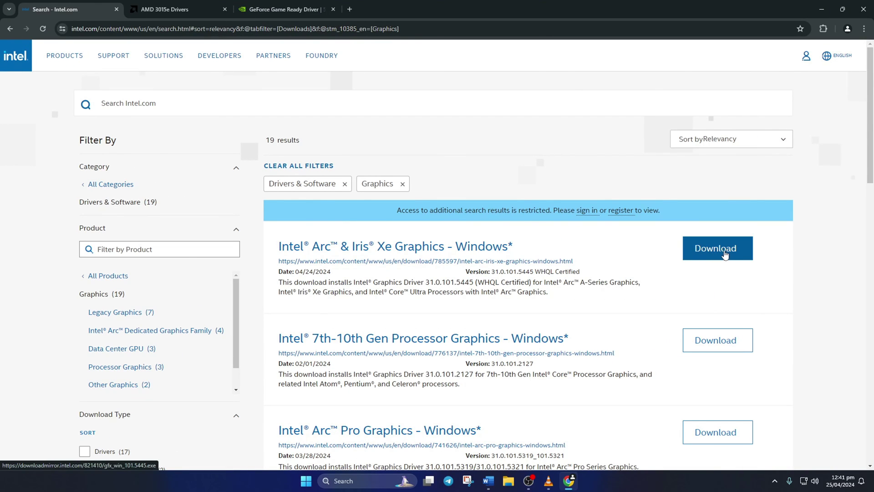
{"action": "left_click", "coordinate": [197, 5]}
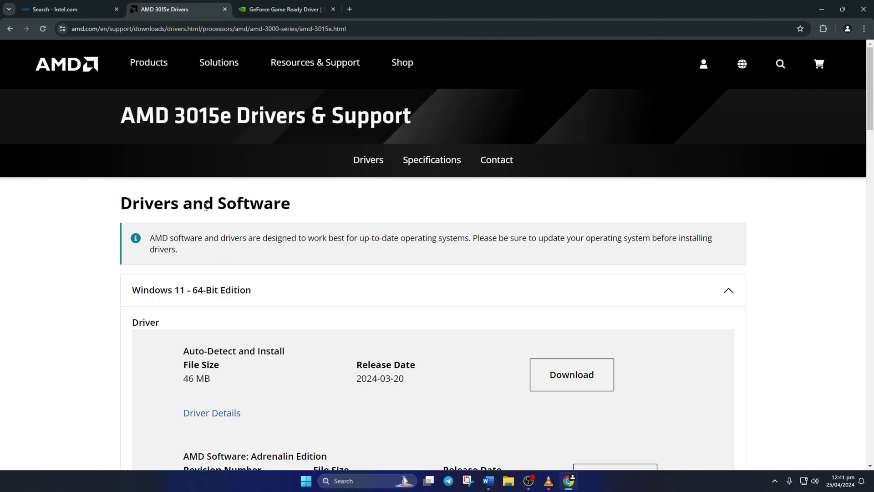
{"action": "left_click", "coordinate": [282, 9]}
{"action": "key", "text": "super"}
{"action": "left_click", "coordinate": [549, 450]}
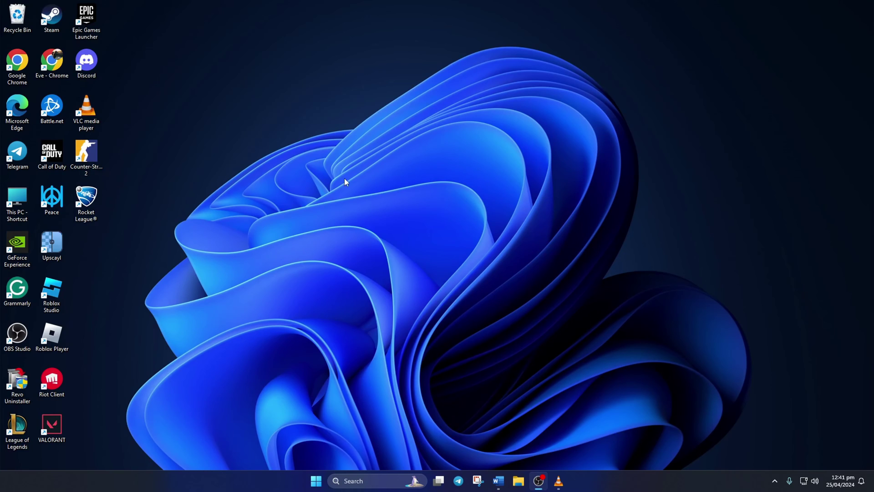
{"action": "left_click", "coordinate": [86, 155]}
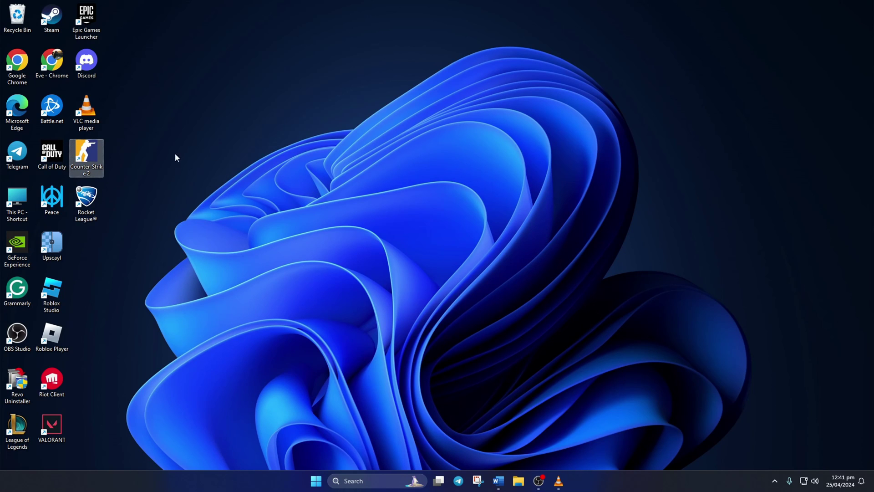
{"action": "double_click", "coordinate": [94, 159]}
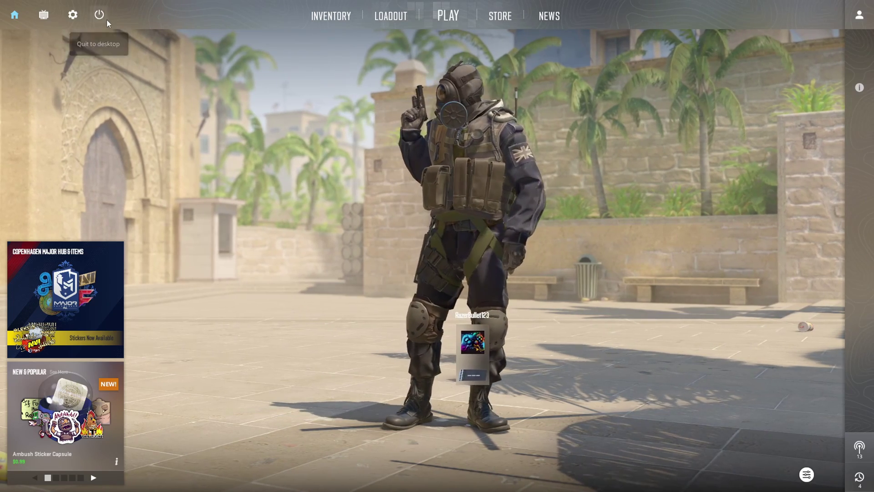
{"action": "left_click", "coordinate": [99, 14]}
{"action": "left_click", "coordinate": [480, 272]}
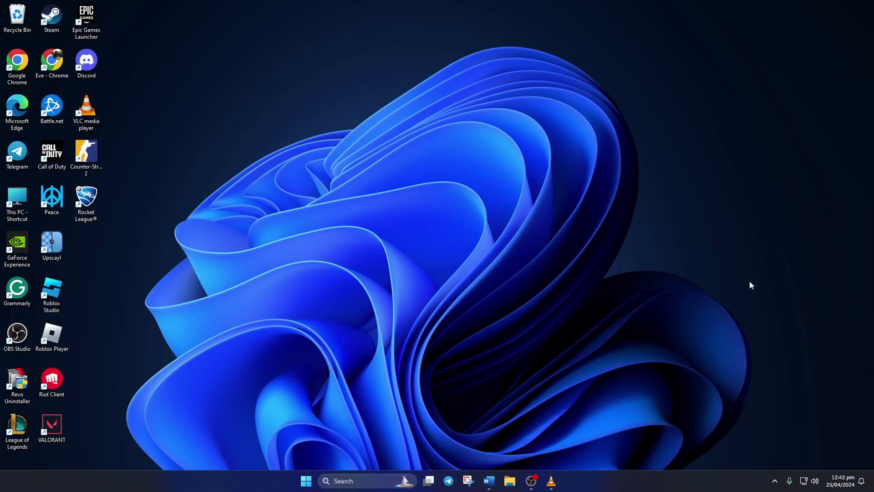